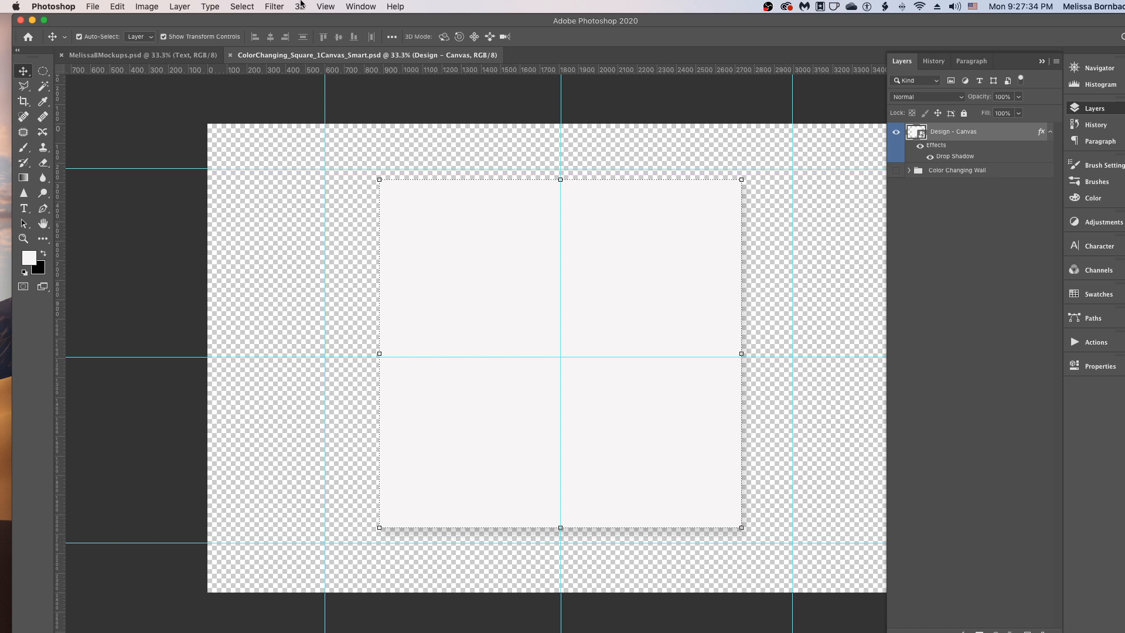
- Open the embedded smart object contents of the Design - Canvas layer for editing
left_click(359, 6)
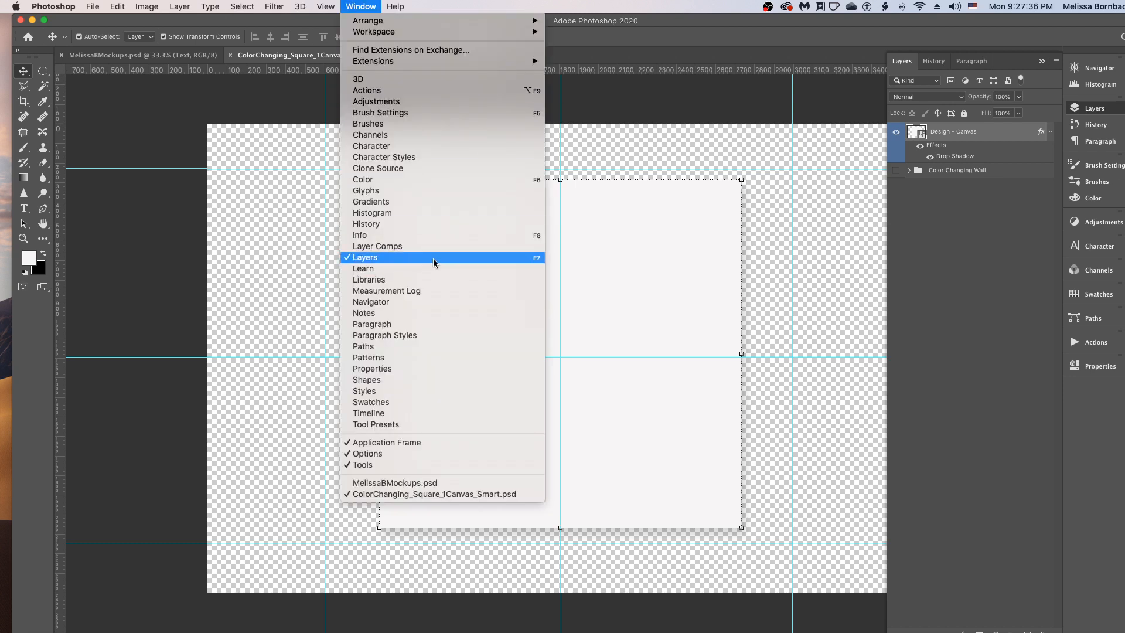
left_click(987, 223)
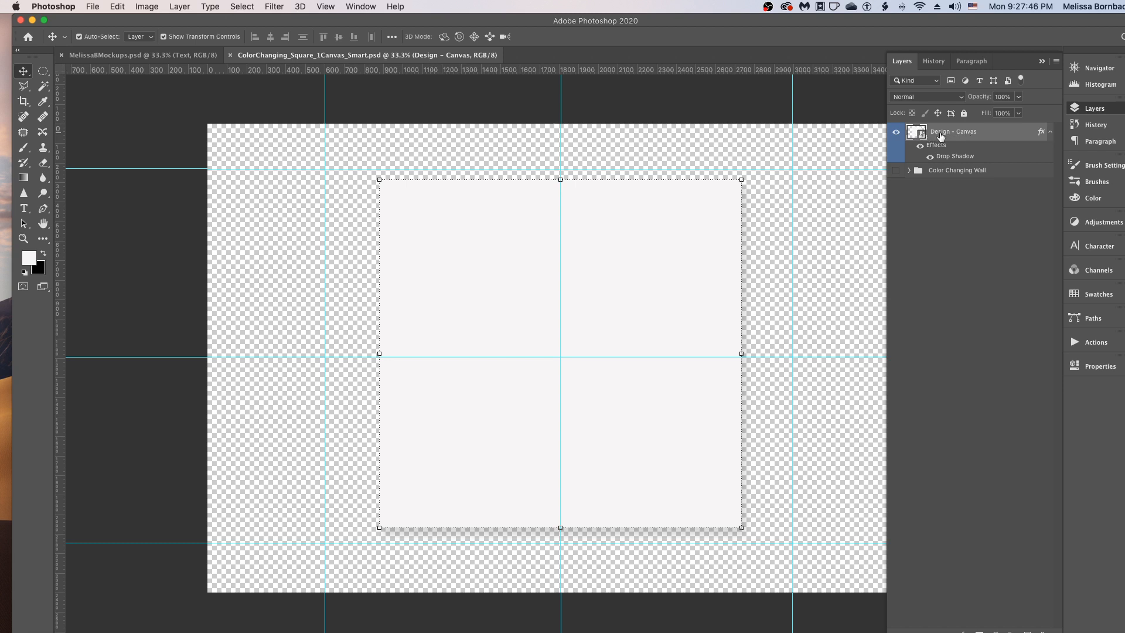
double_click(923, 137)
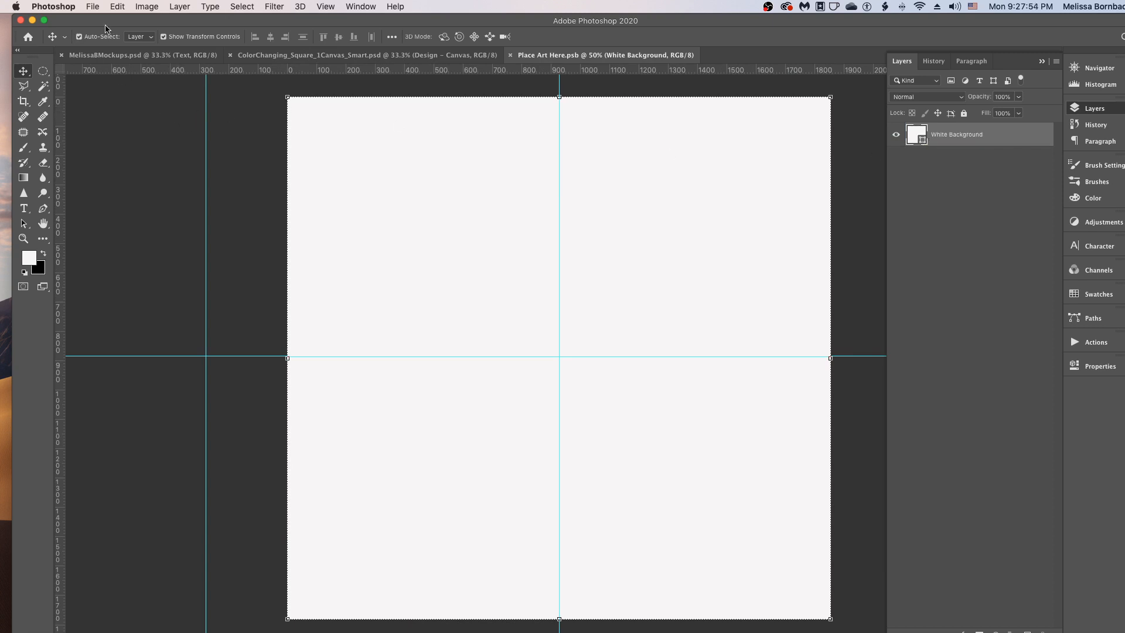
- Open the artwork file background-2416312.jpg from the 1_Art folder
left_click(96, 7)
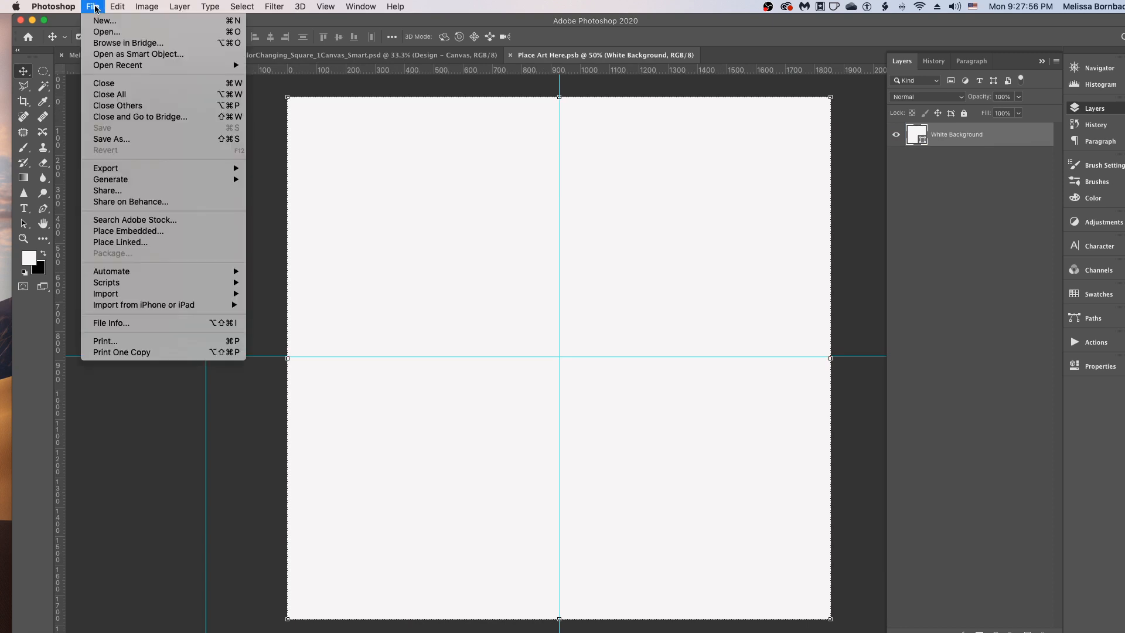
left_click(116, 32)
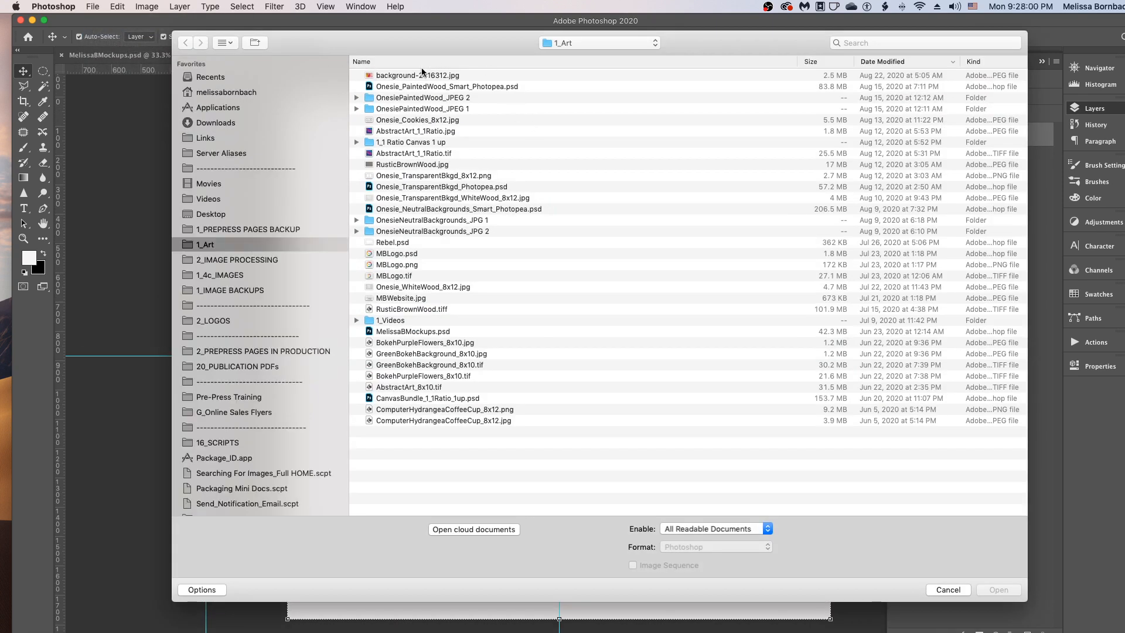
left_click(422, 72)
left_click(1006, 588)
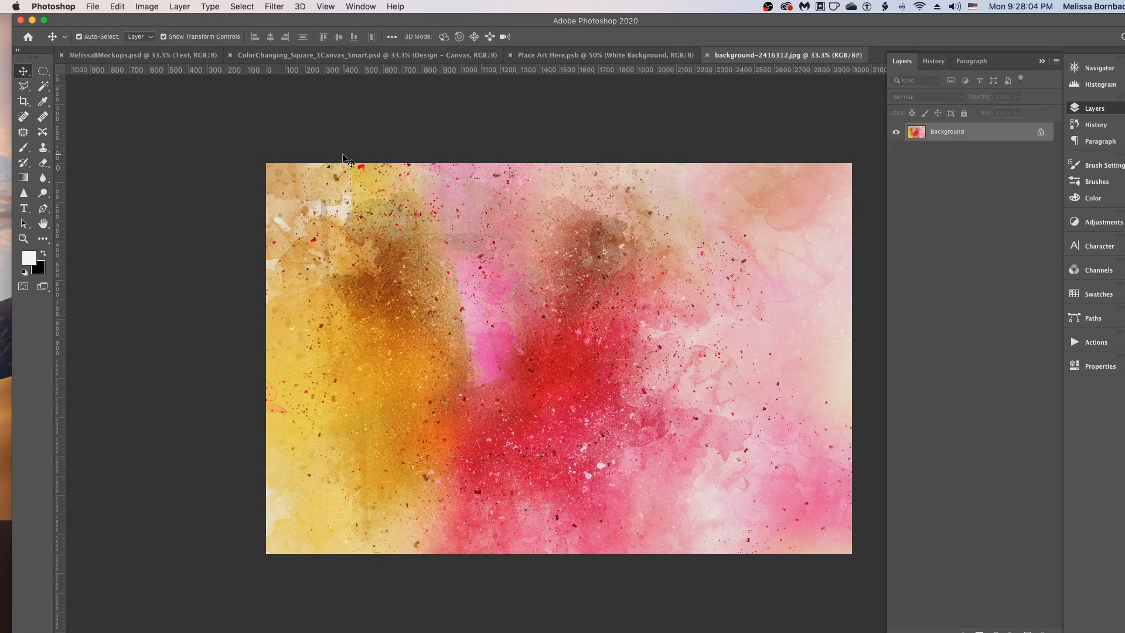
- Copy the entire background-2416312.jpg image and paste it into the Place Art Here.psb document
left_click(243, 7)
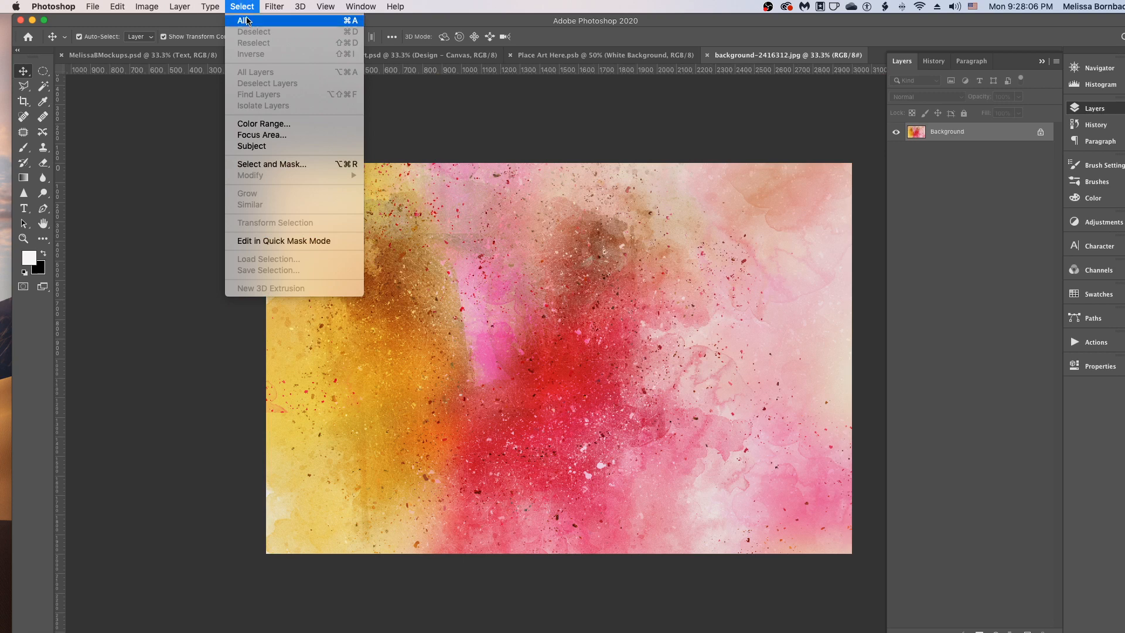
left_click(246, 21)
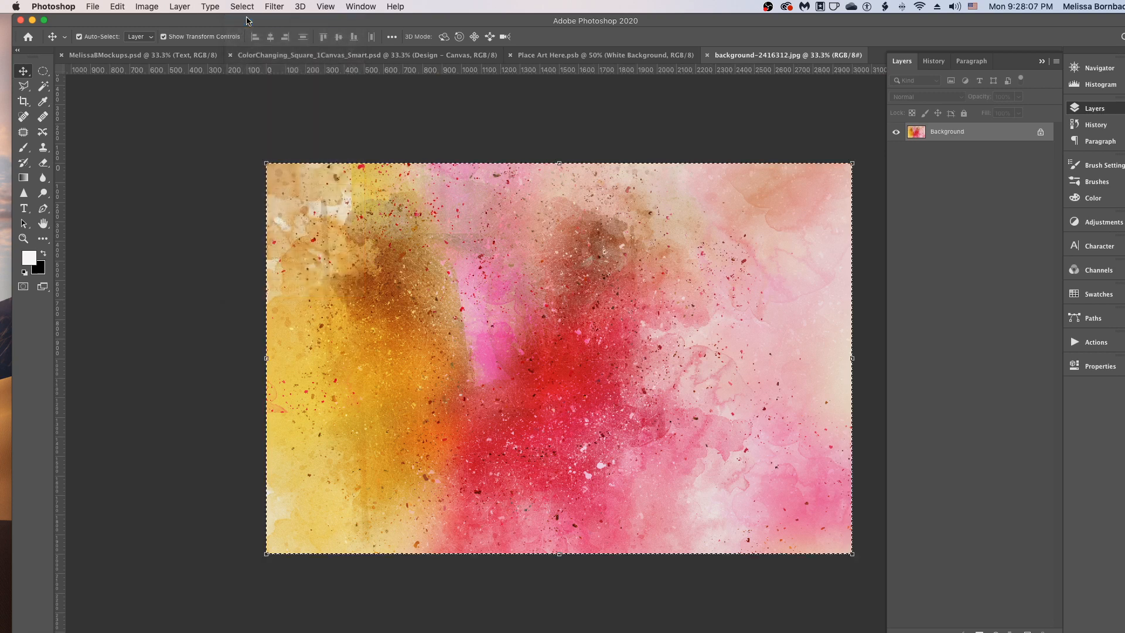
left_click(117, 7)
left_click(132, 92)
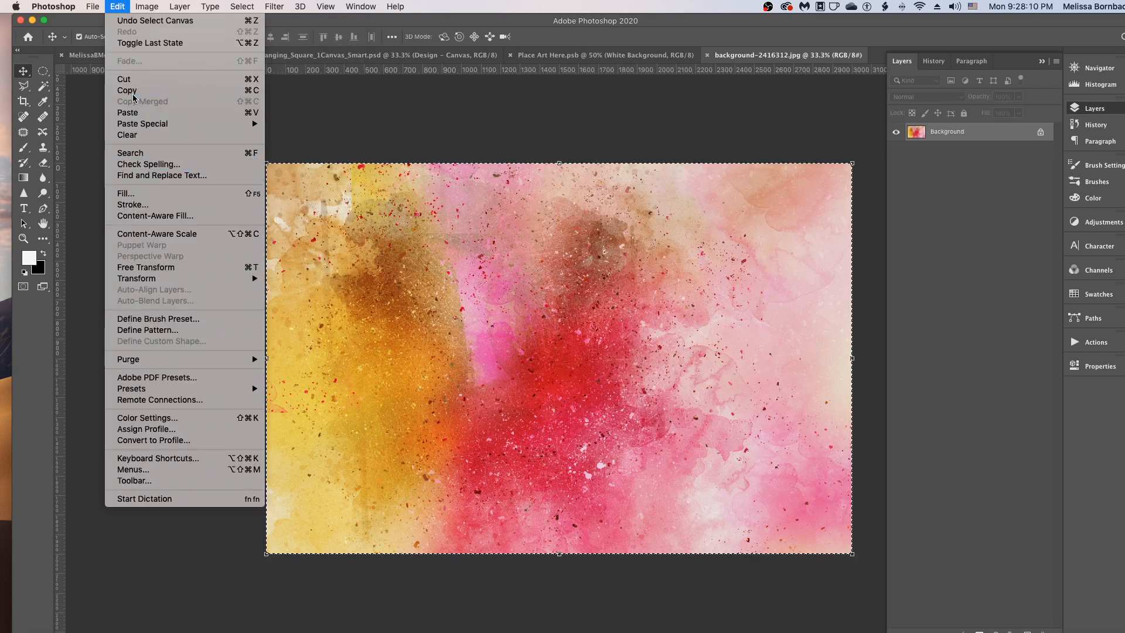
left_click(554, 55)
left_click(116, 7)
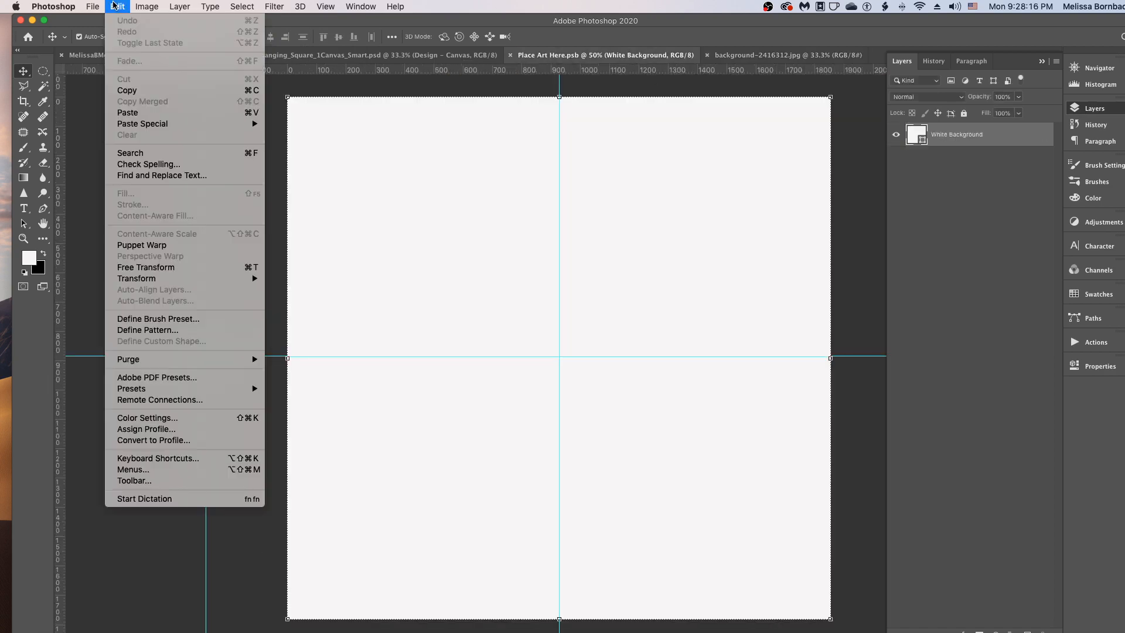
left_click(150, 112)
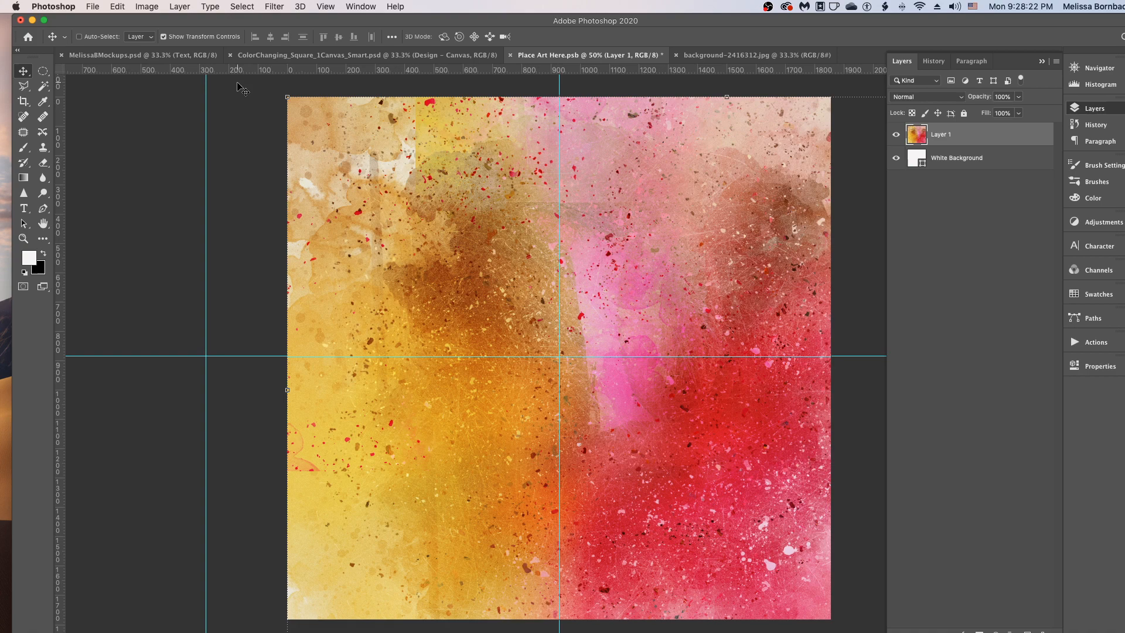
- Scale the pasted artwork proportionally to about 90% with Free Transform, fitting it to the square canvas height, and deselect the layer
key("super+minus")
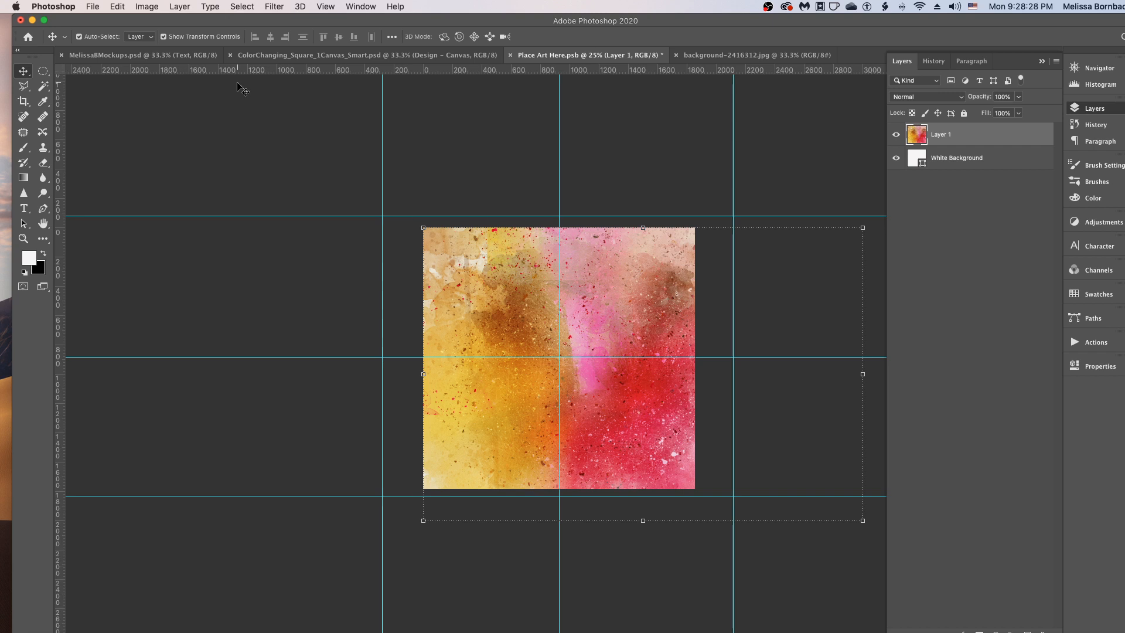
left_click(115, 5)
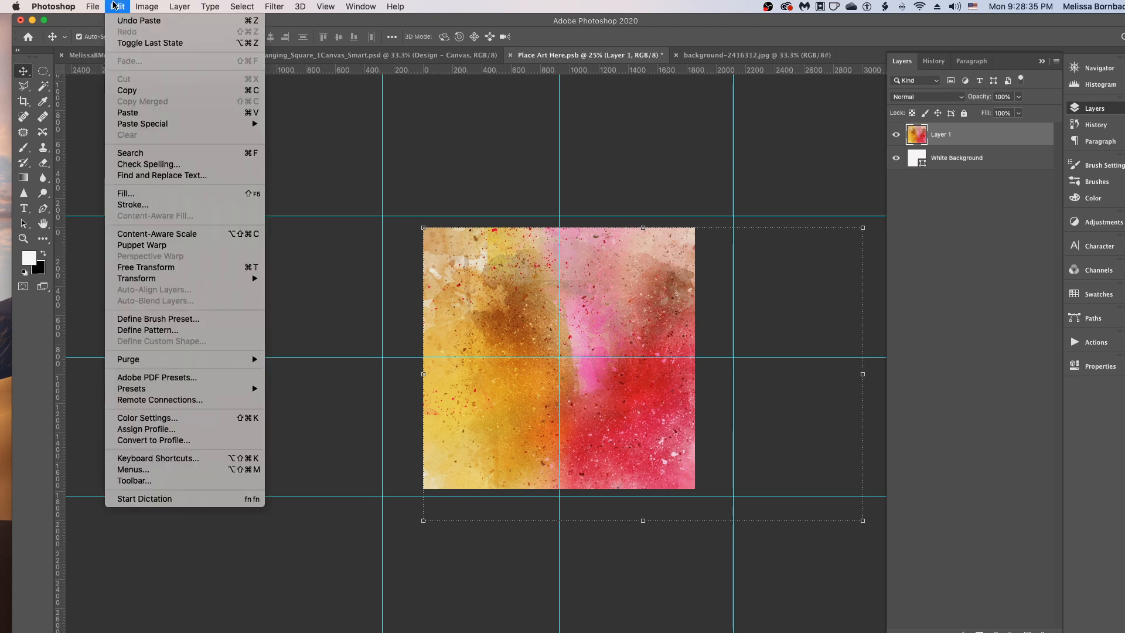
left_click(178, 272)
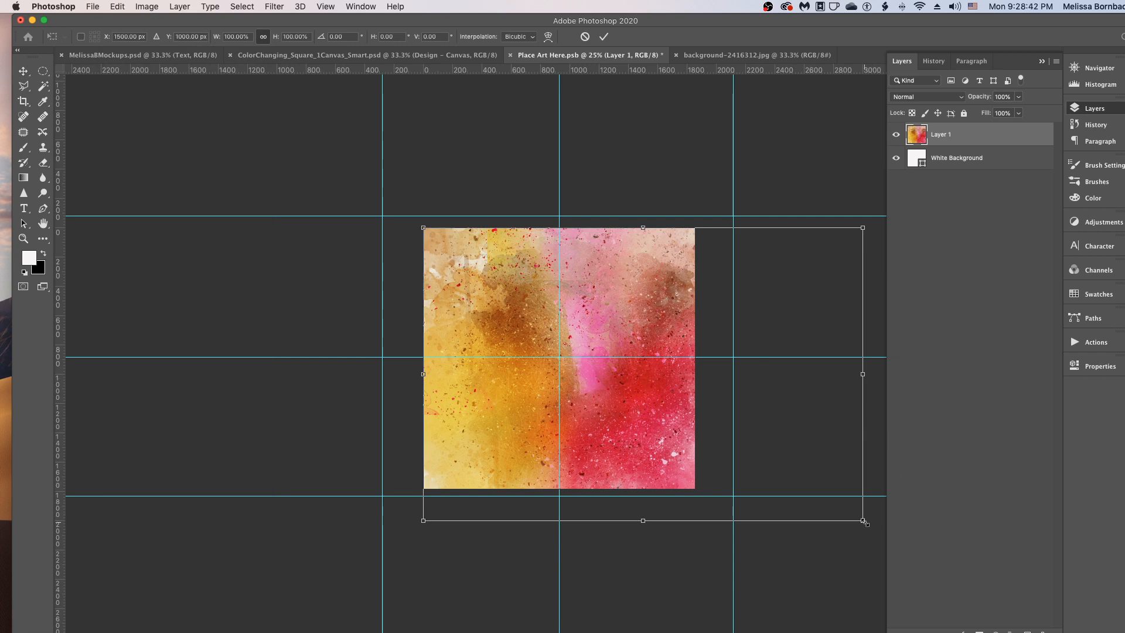
left_click_drag(865, 522, 821, 493)
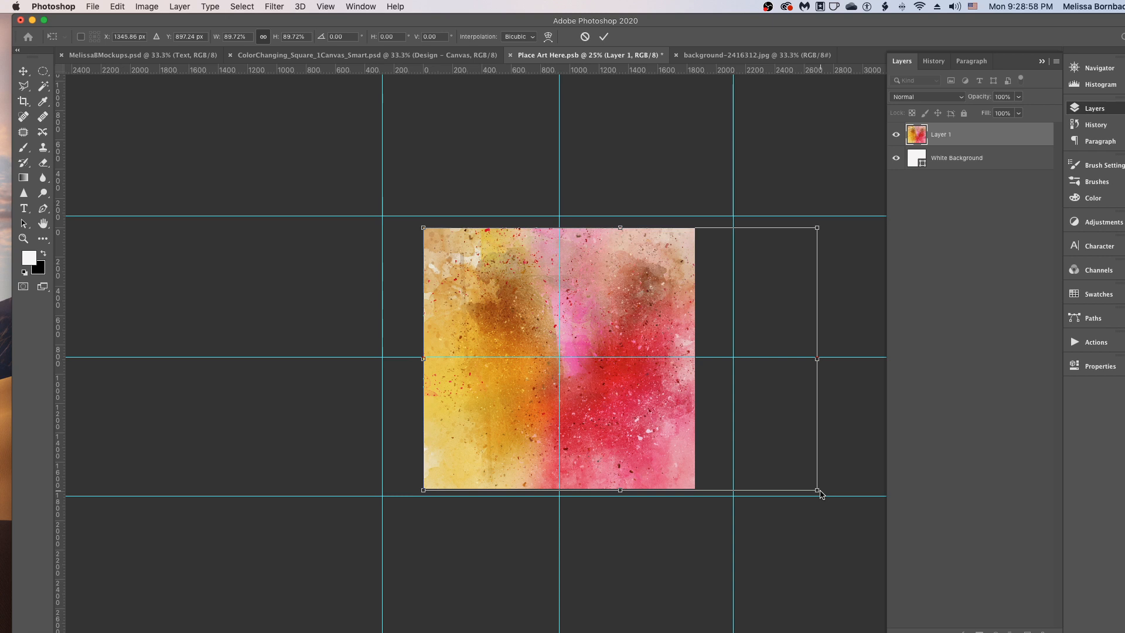
left_click(119, 8)
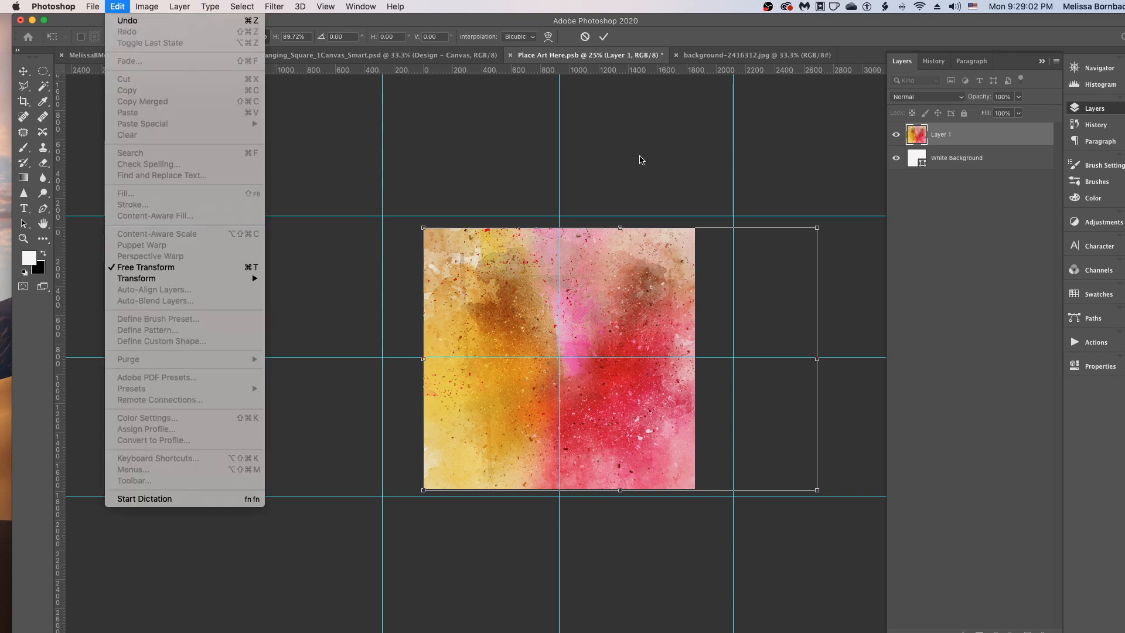
left_click(640, 160)
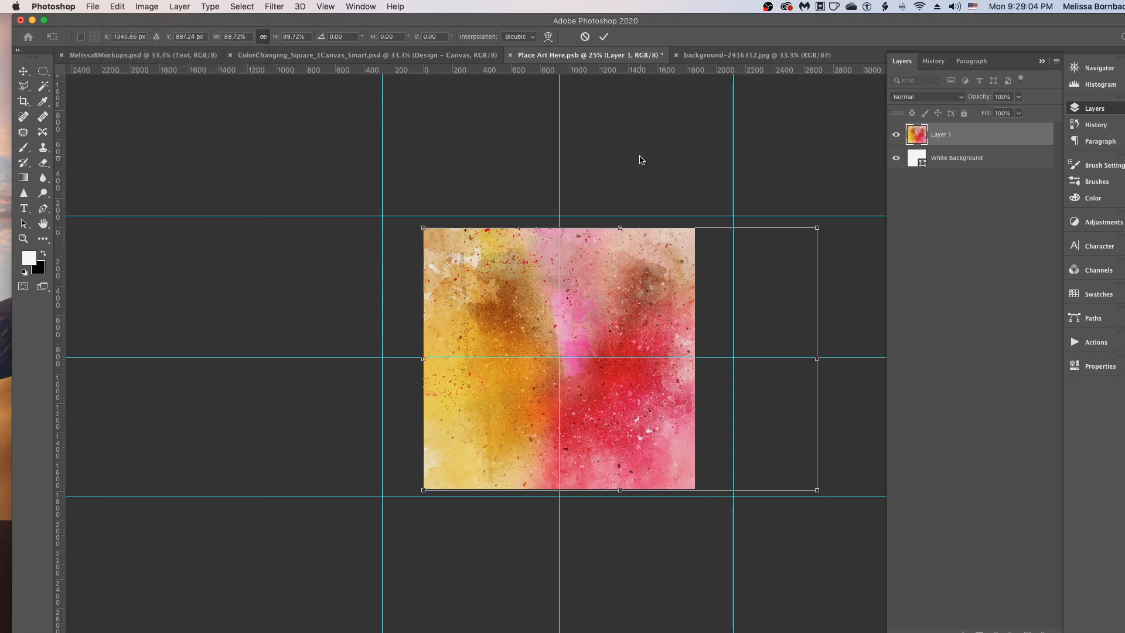
key("Return")
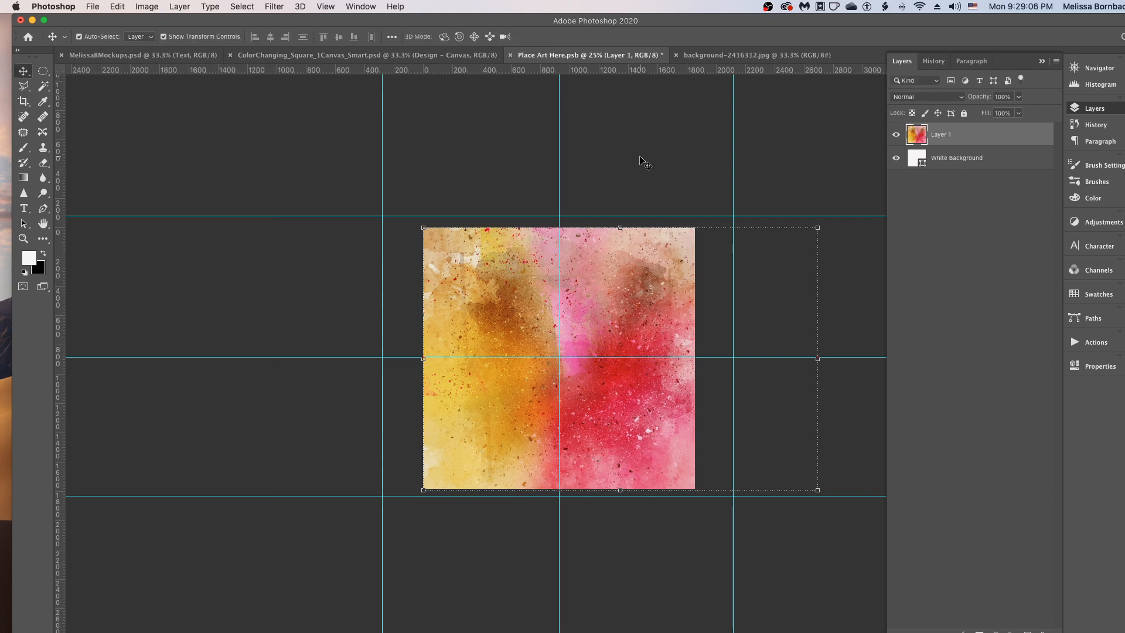
left_click(645, 163)
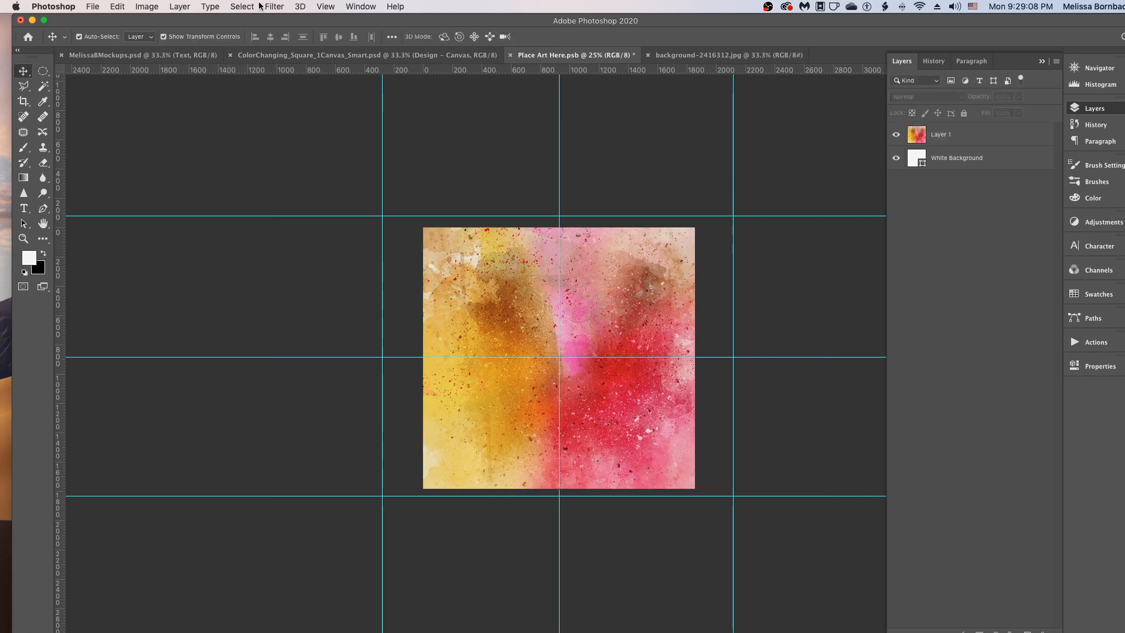
- Save and close Place Art Here.psb, close background-2416312.jpg, and deselect the canvas layer in the mockup
left_click(95, 6)
left_click(124, 128)
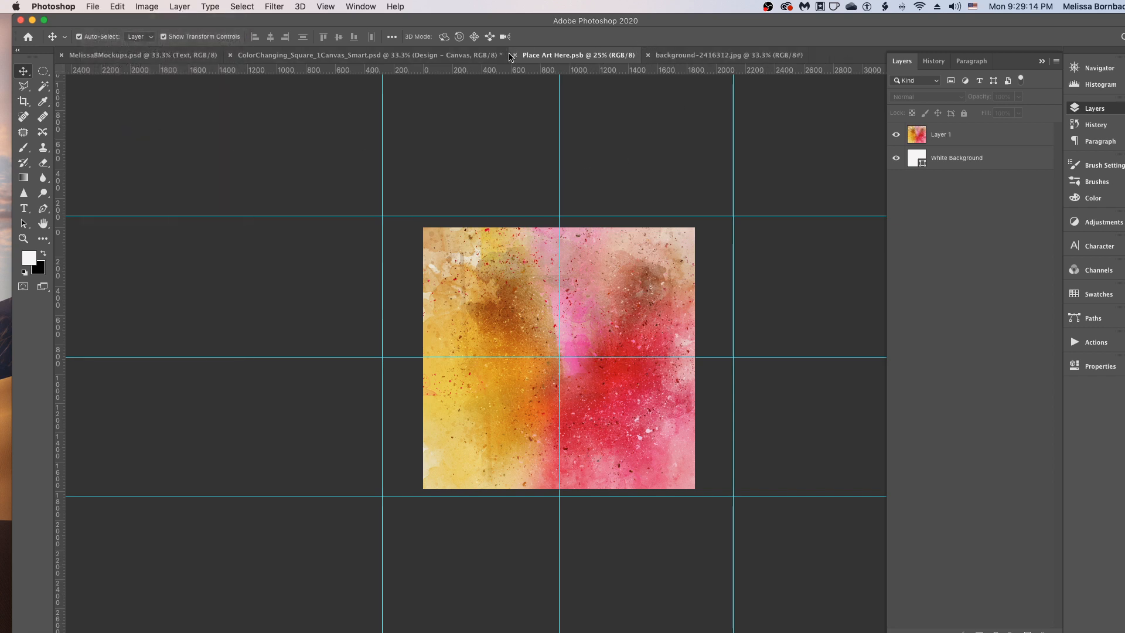
left_click(514, 56)
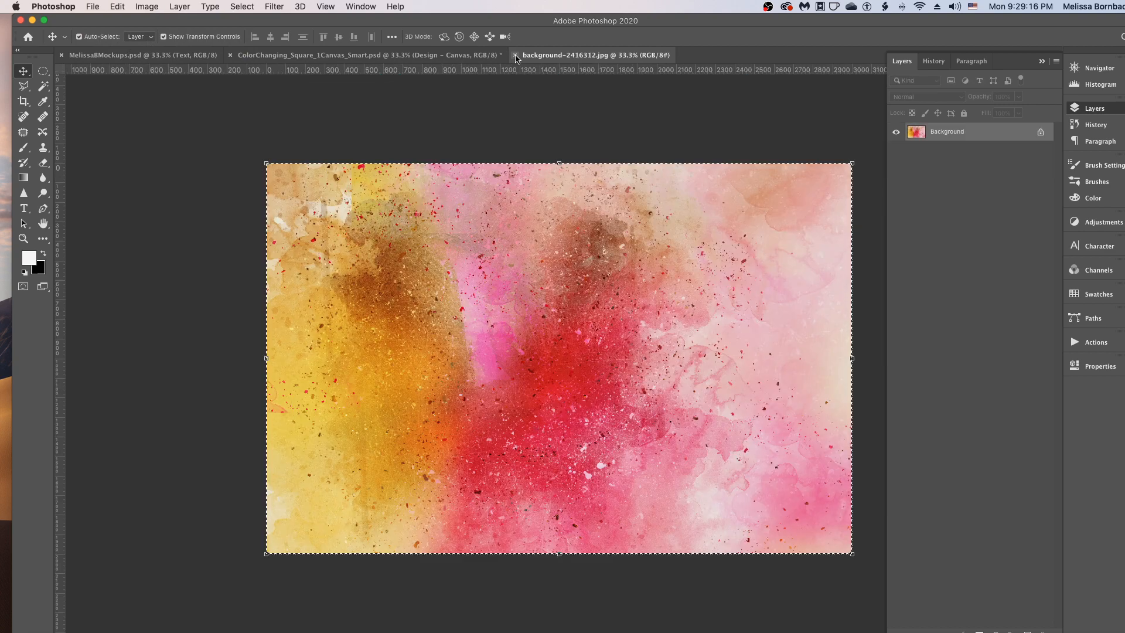
left_click(516, 56)
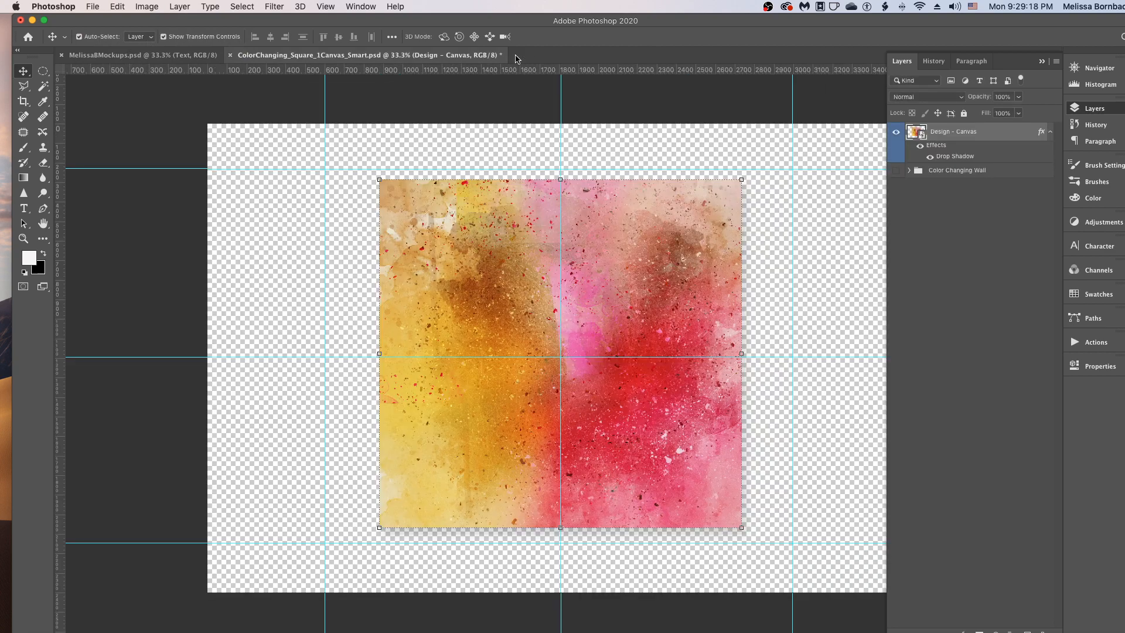
left_click(568, 87)
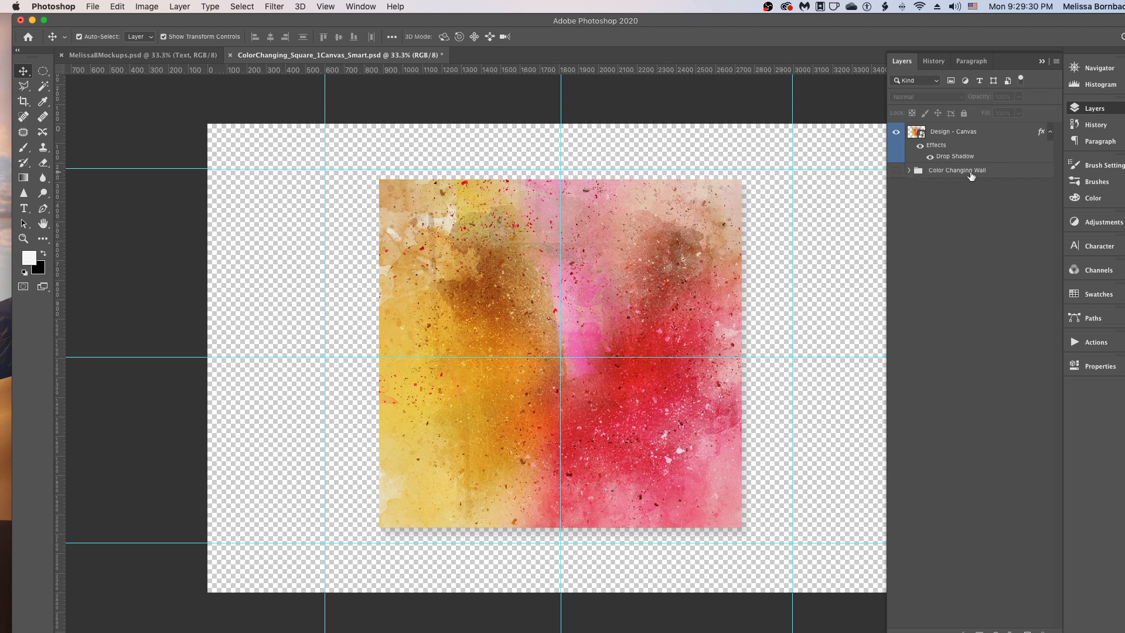
- Show the Color Changing Wall group and set its Change Wall Color fill to light blue bad4f2
left_click(895, 170)
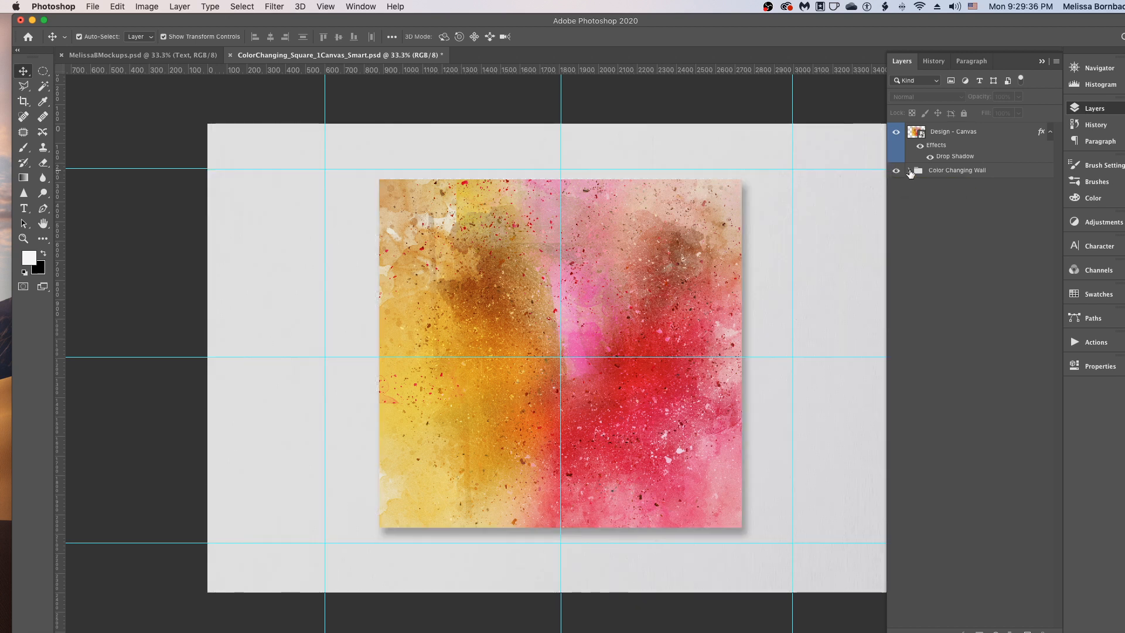
left_click(909, 171)
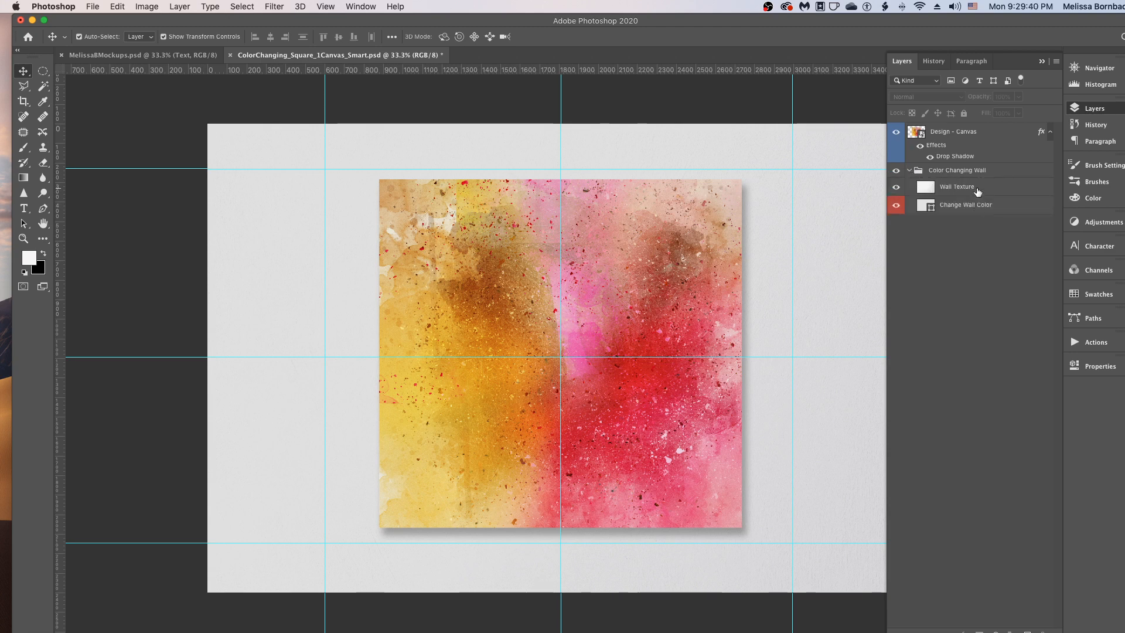
double_click(929, 209)
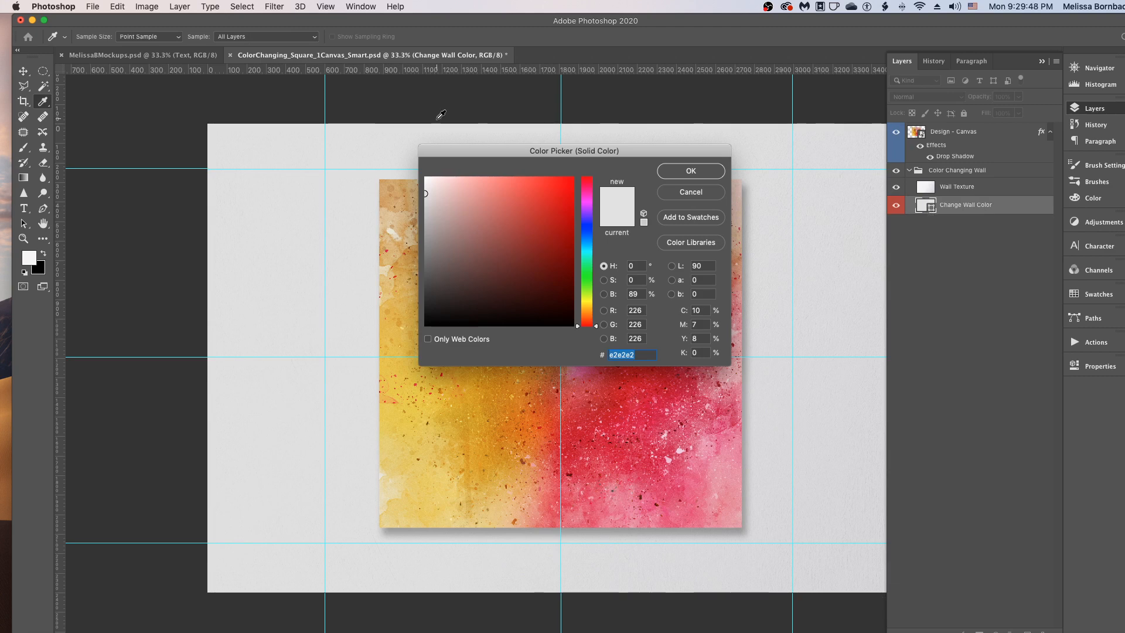
left_click_drag(505, 147, 663, 70)
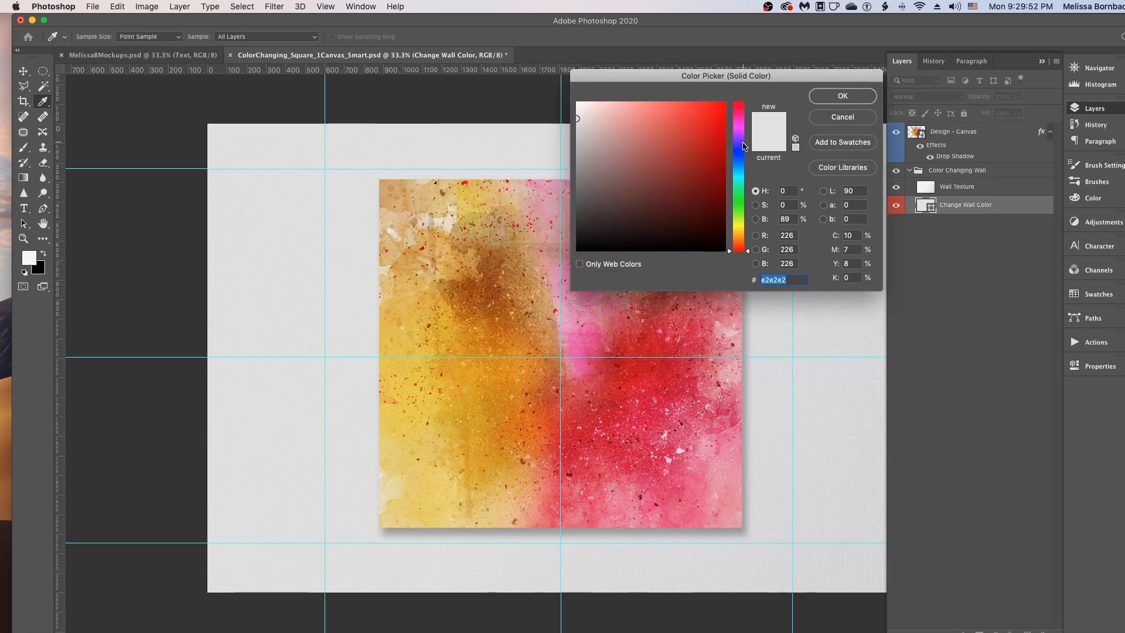
left_click(741, 175)
left_click_drag(742, 174, 742, 164)
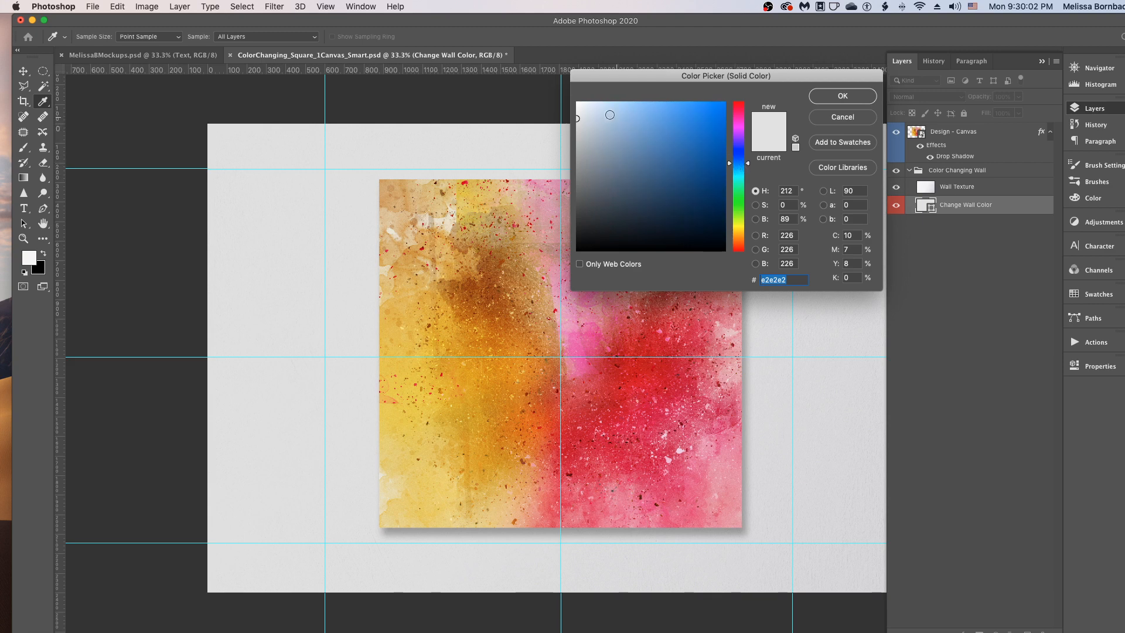
left_click_drag(639, 124, 611, 110)
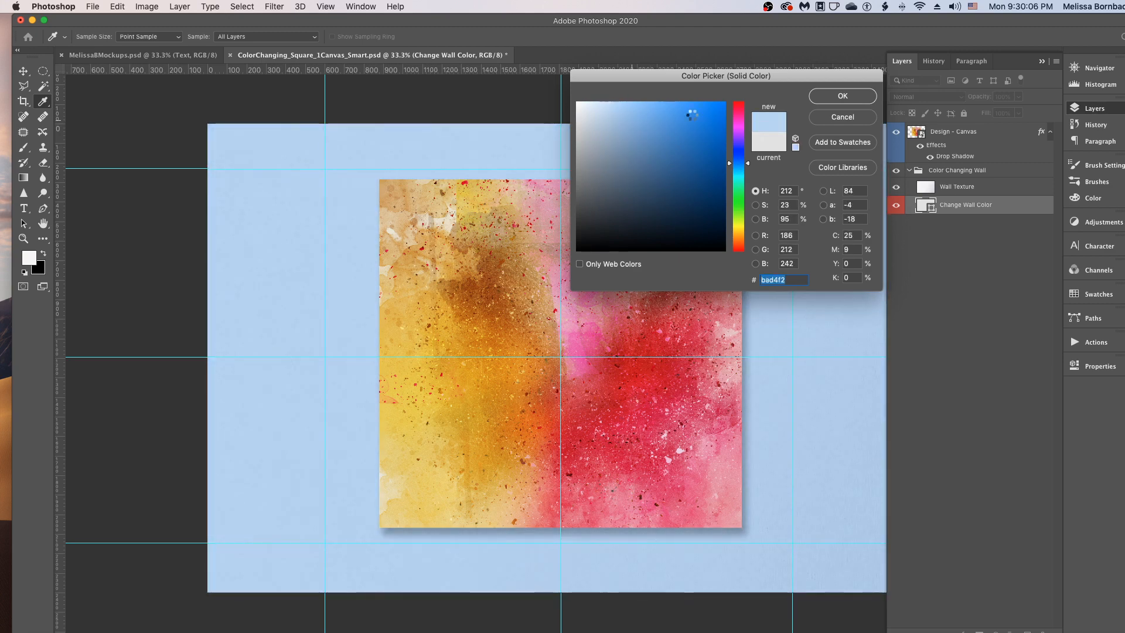
left_click(841, 97)
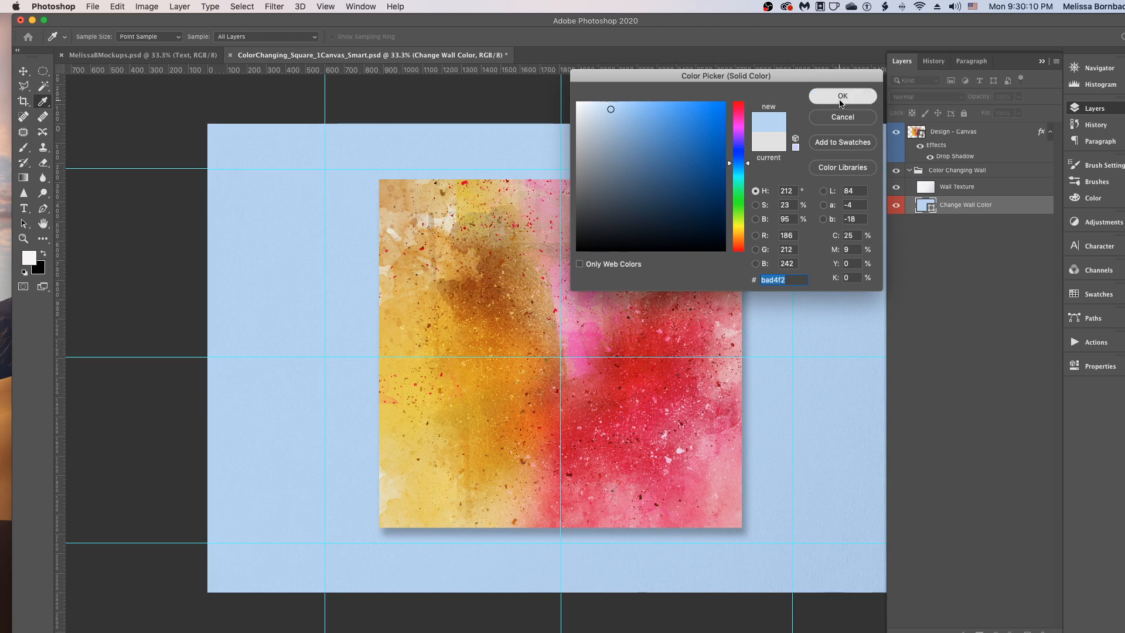
- Compare the wall with the Wall Texture layer hidden and shown, and adjust that layer's opacity slightly
left_click(961, 187)
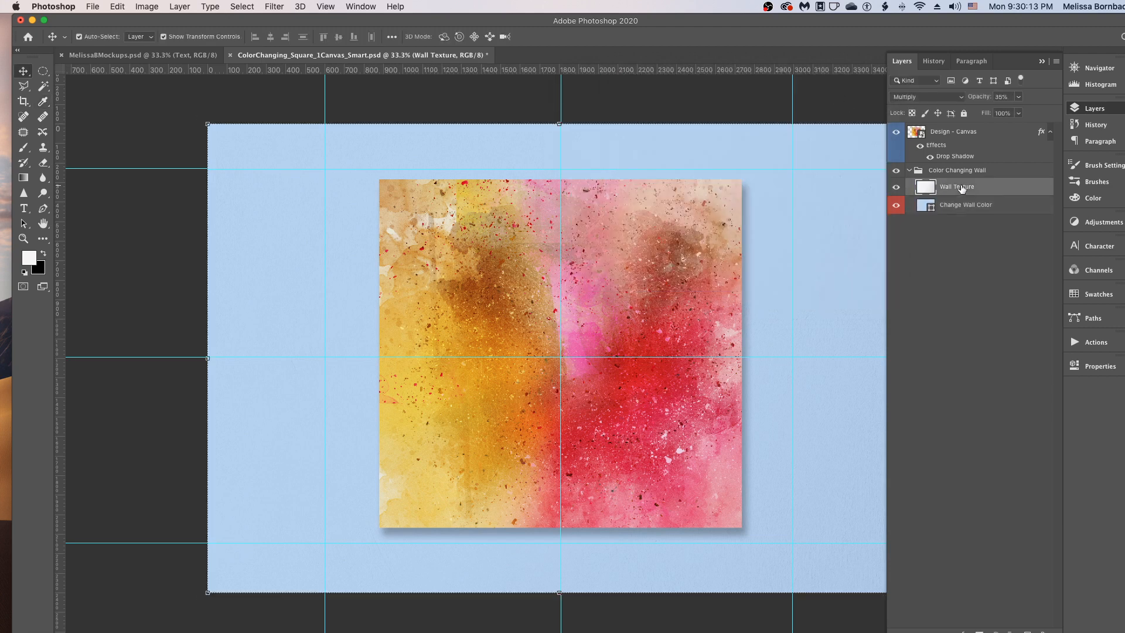
left_click(896, 187)
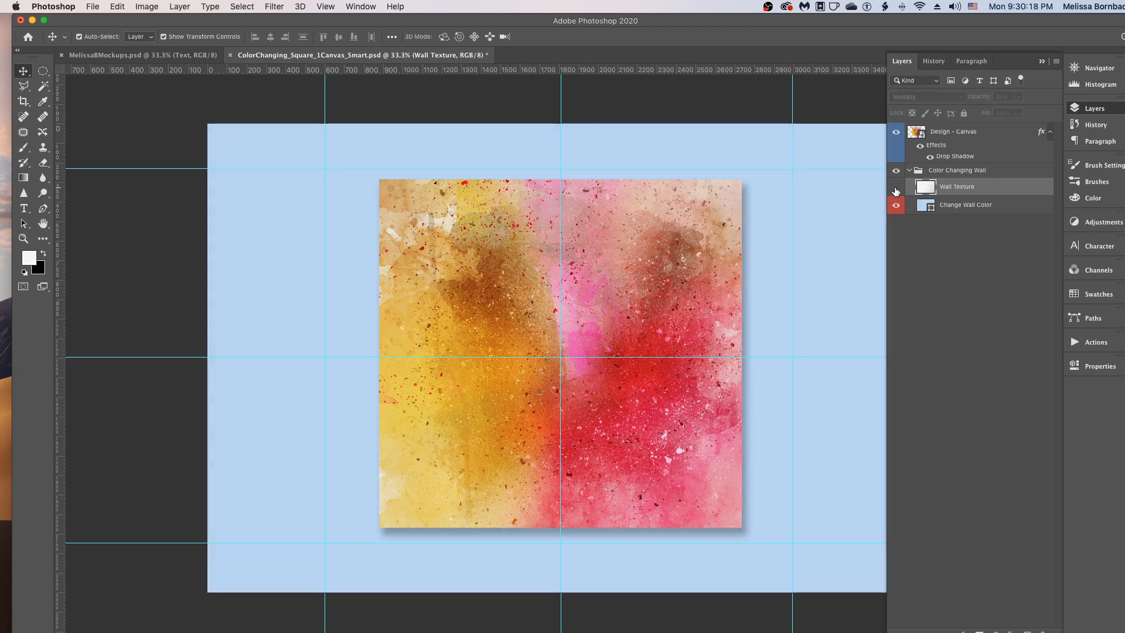
left_click(896, 188)
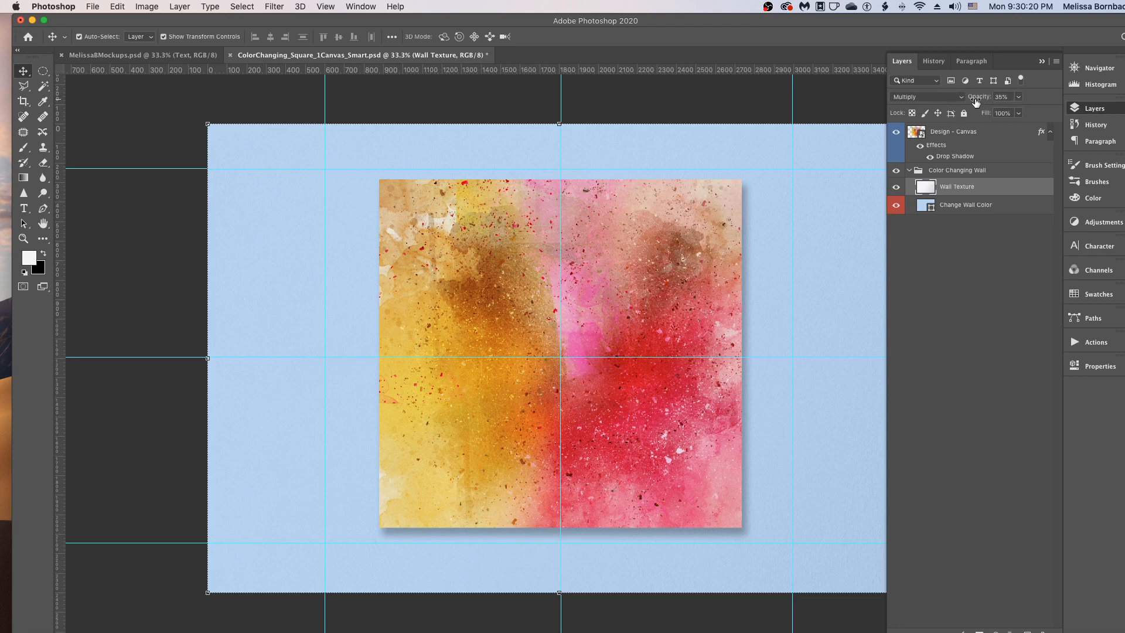
left_click(1018, 98)
mouse_move(1018, 113)
left_mouse_down()
mouse_move(1040, 114)
mouse_move(1015, 113)
left_mouse_up()
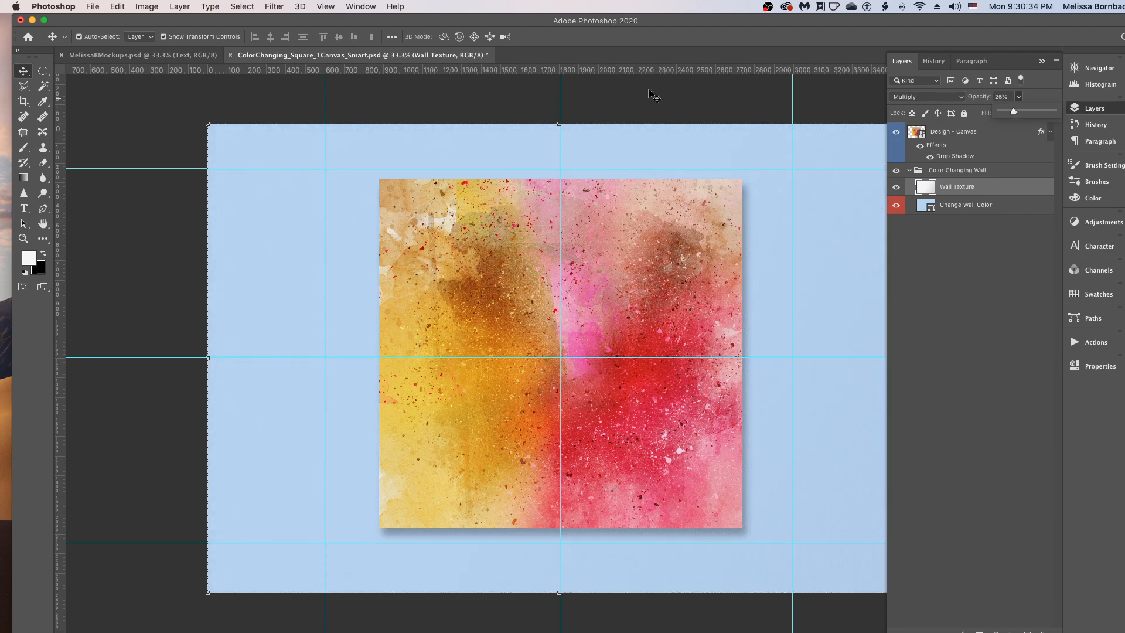
left_click(370, 94)
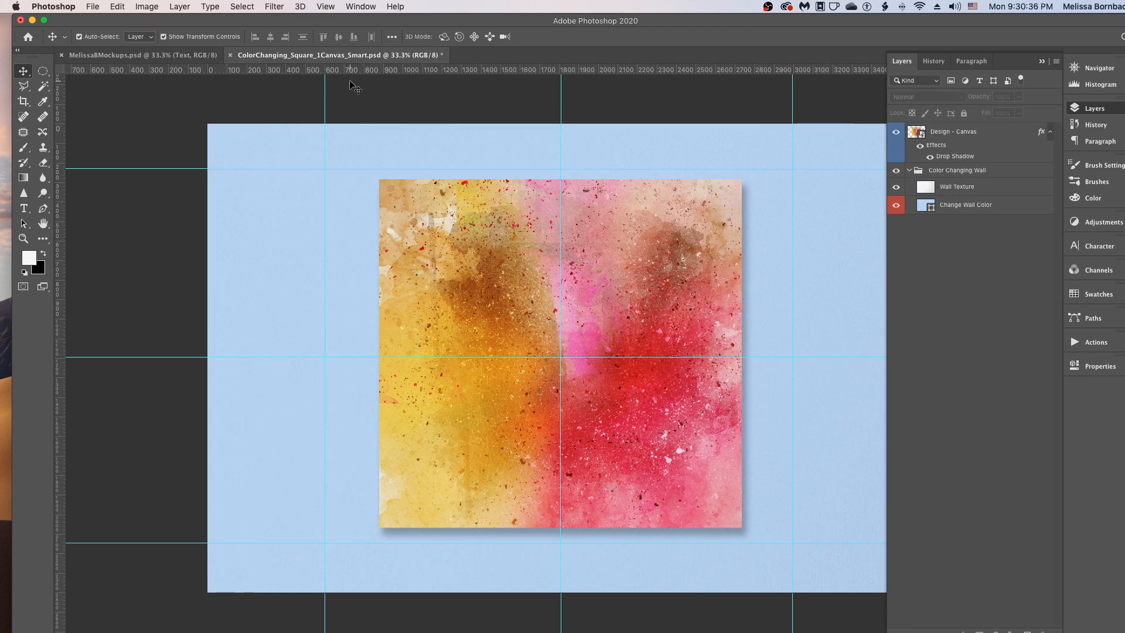
- Review the file formats offered for saving the mockup, leave without saving, and switch to the MelissaBMockups.psd document
left_click(92, 7)
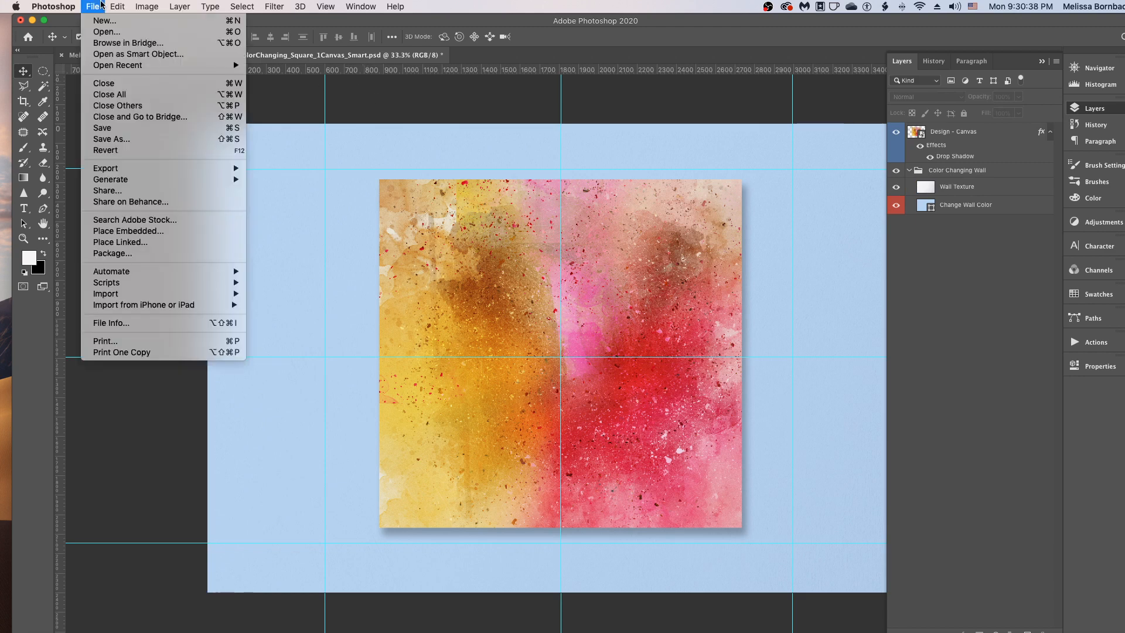
left_click(107, 140)
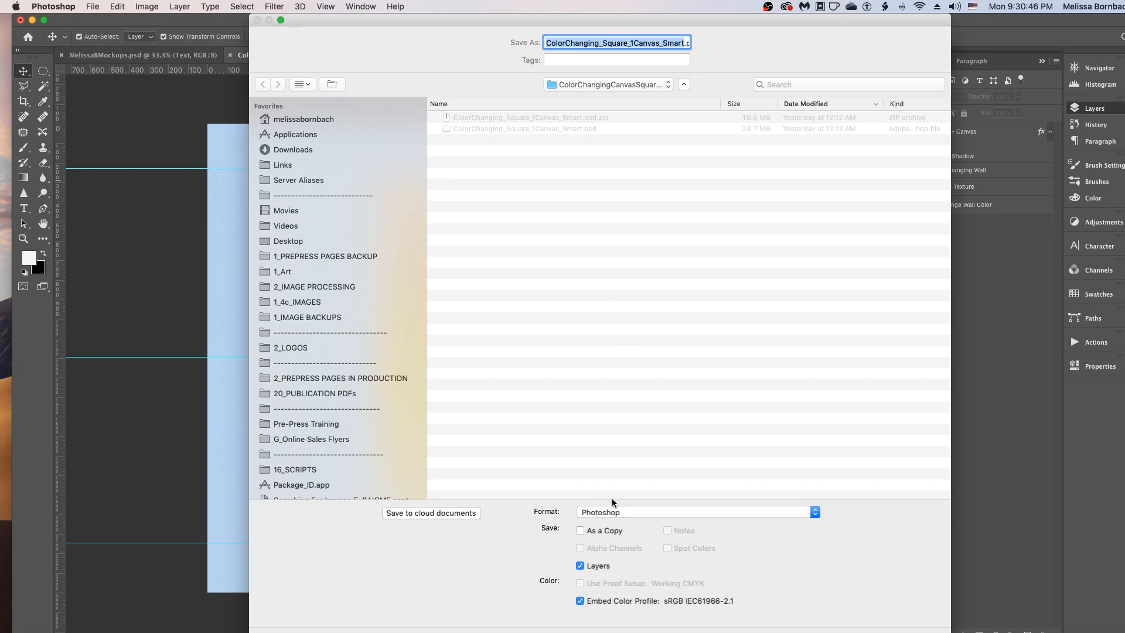
left_click(595, 510)
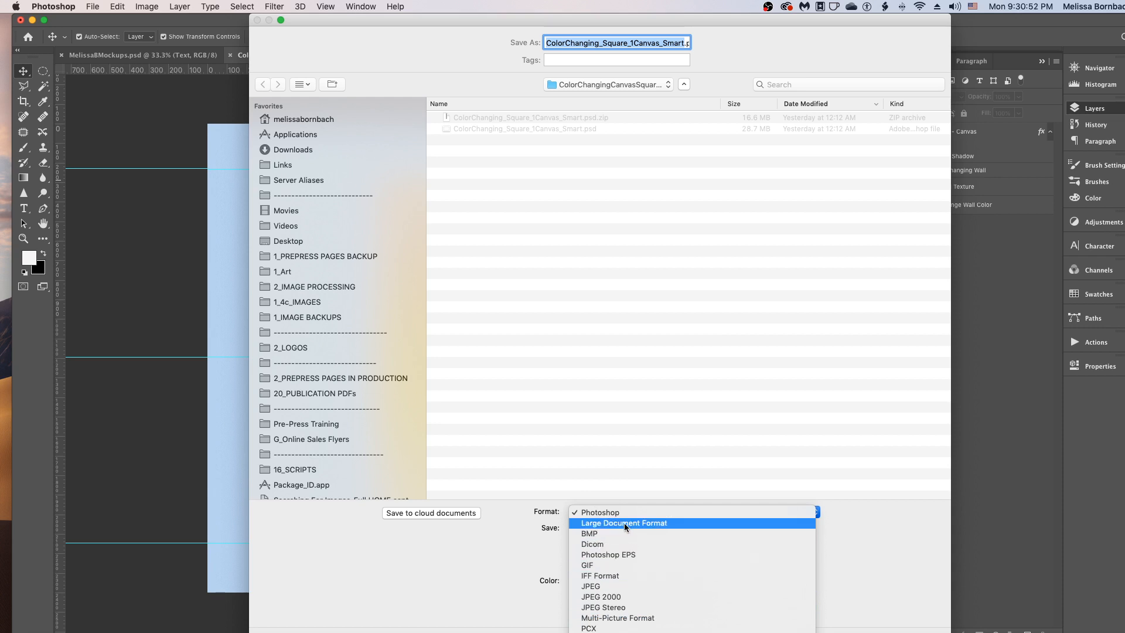
left_click(698, 496)
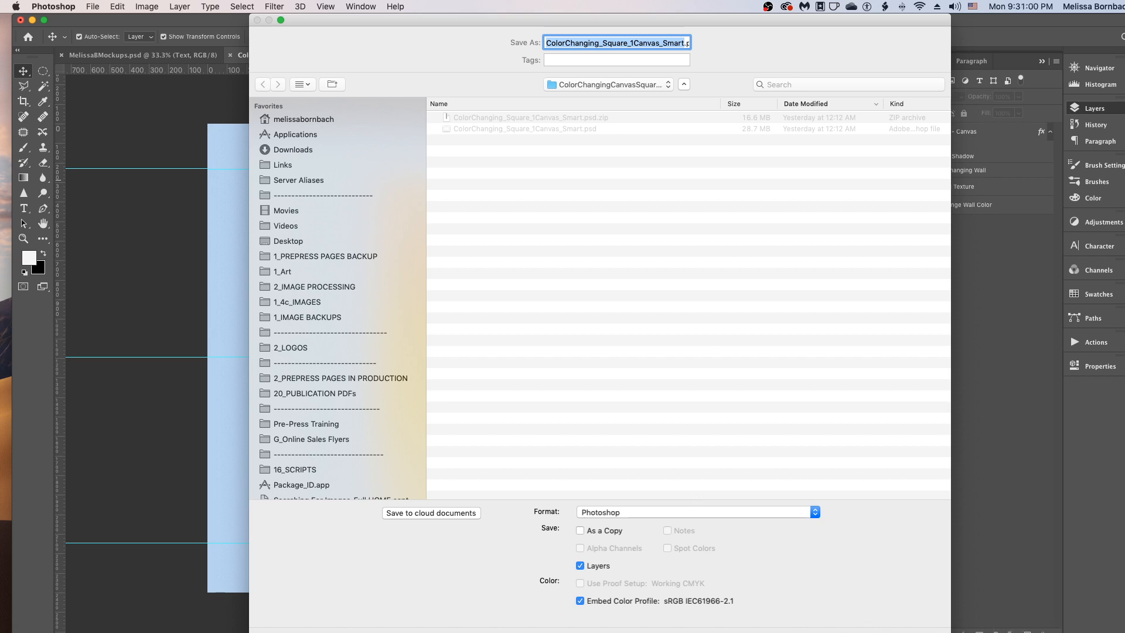
key("Escape")
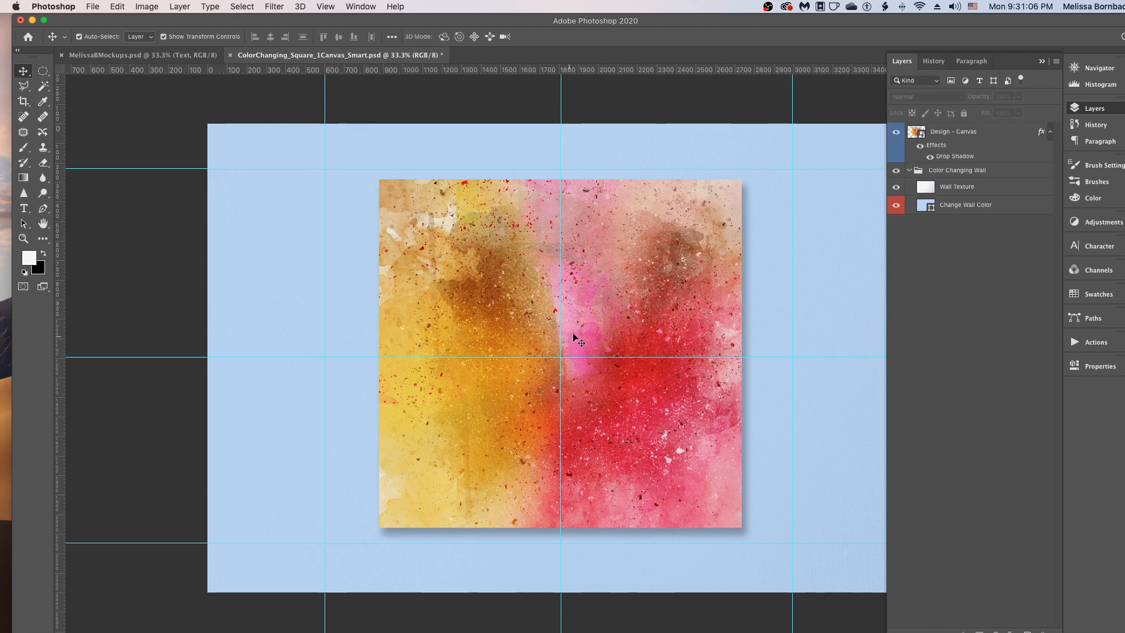
left_click(112, 55)
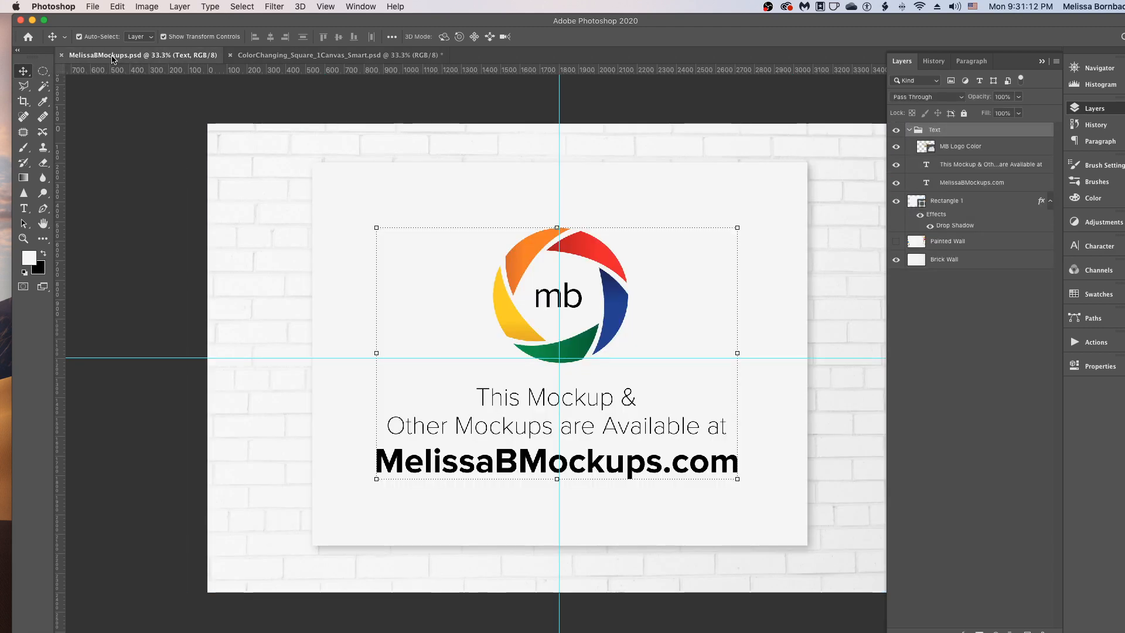